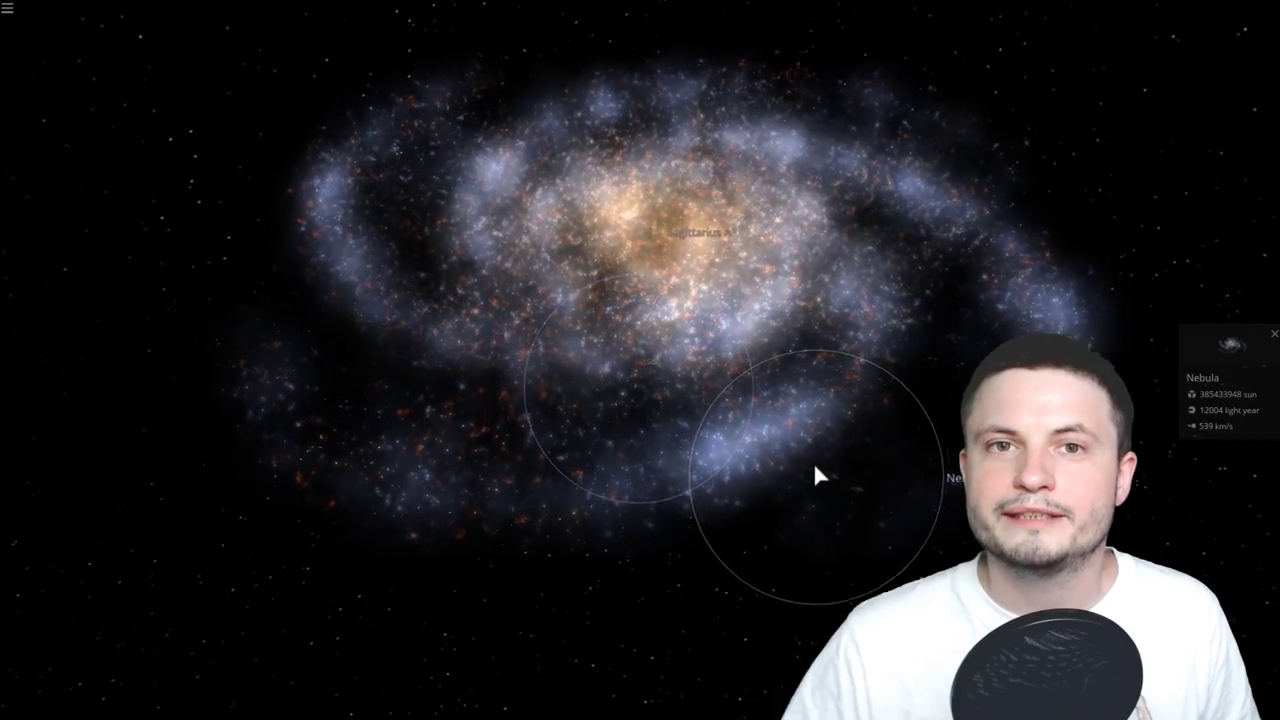
# Tilt the Sun's rotation axis to an obliquity of about 60.2°.
pyautogui.scroll(10, 789, 424)
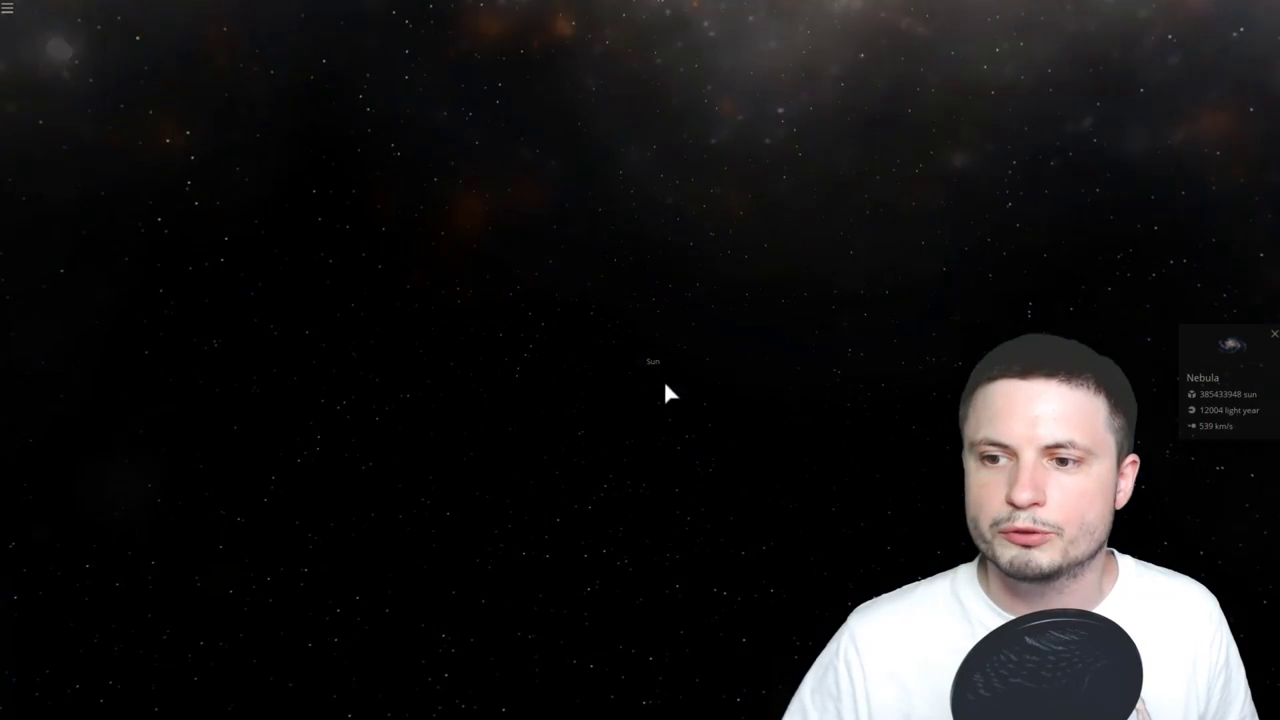
pyautogui.moveTo(726, 416); pyautogui.dragTo(699, 330)
pyautogui.scroll(5, 699, 331)
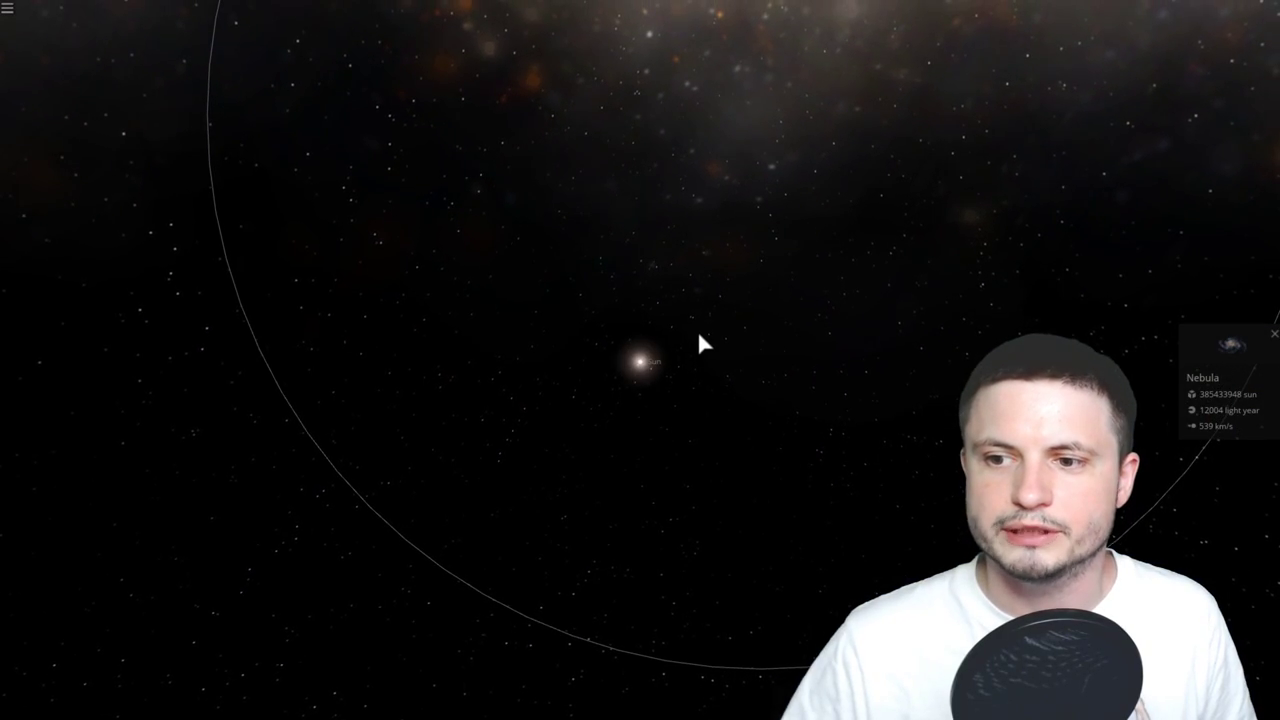
pyautogui.scroll(-5, 720, 300)
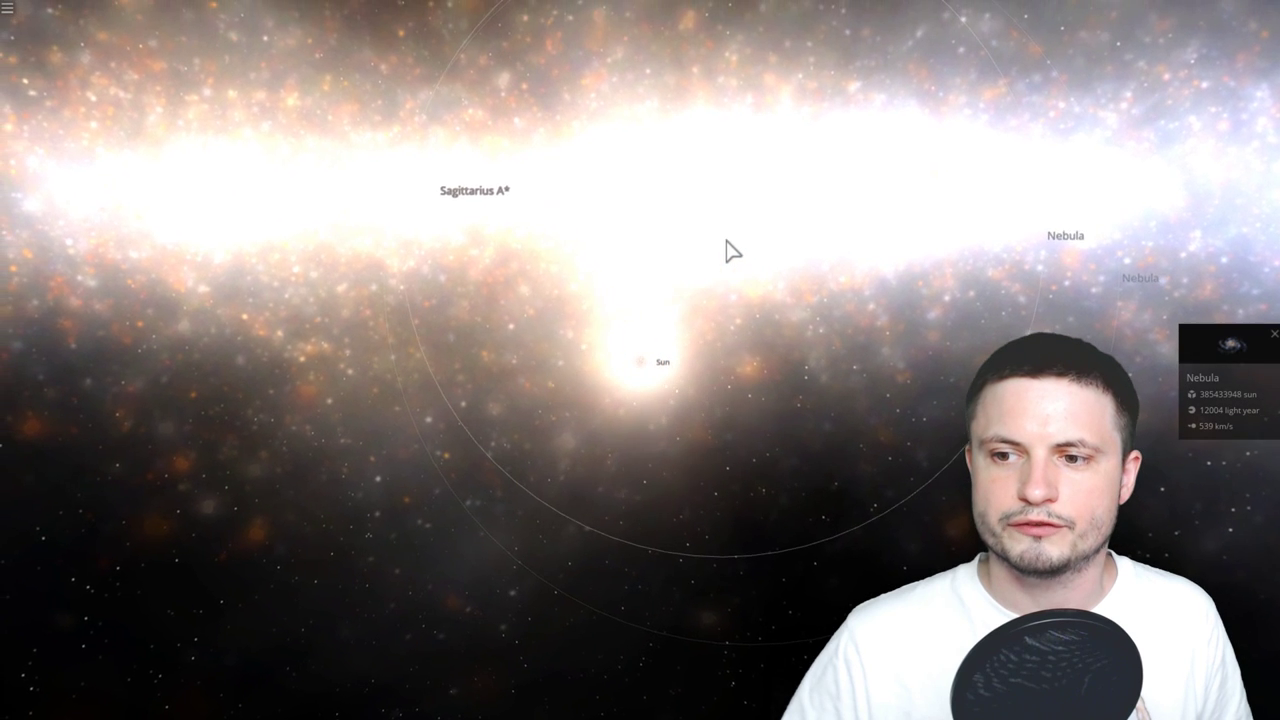
pyautogui.scroll(-2, 724, 241)
pyautogui.scroll(2, 709, 244)
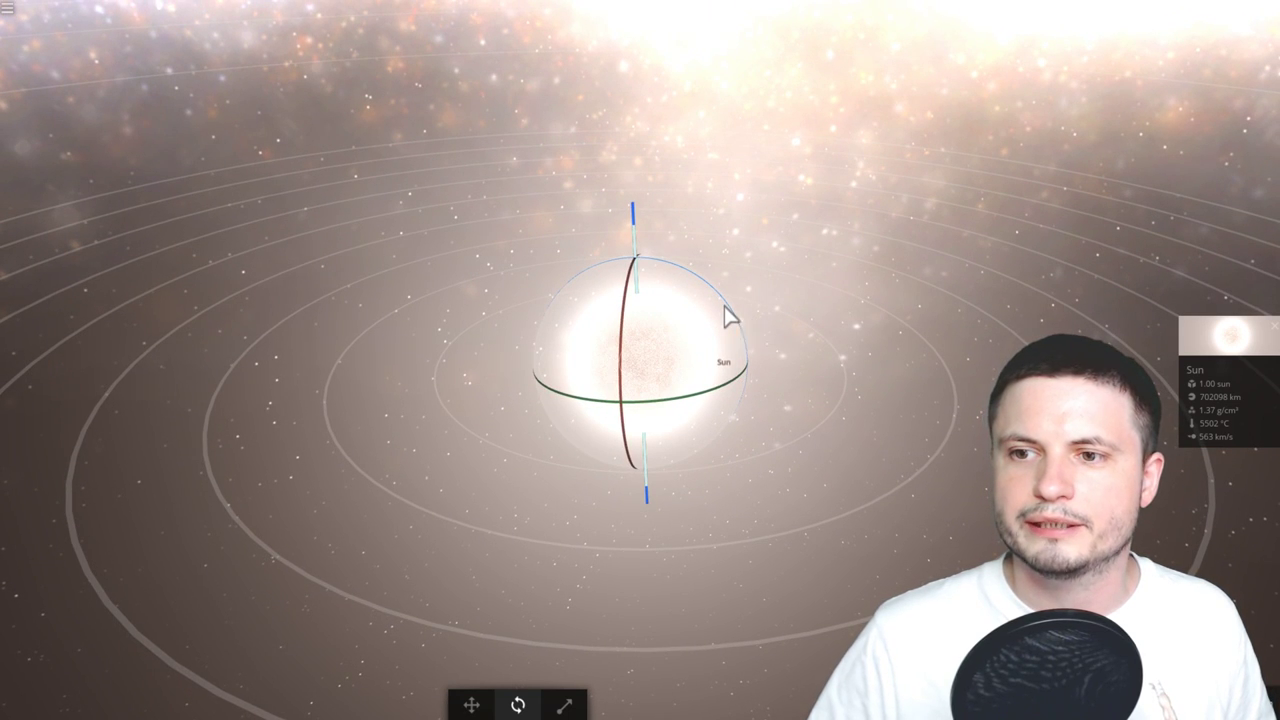
pyautogui.moveTo(727, 316); pyautogui.dragTo(626, 300)
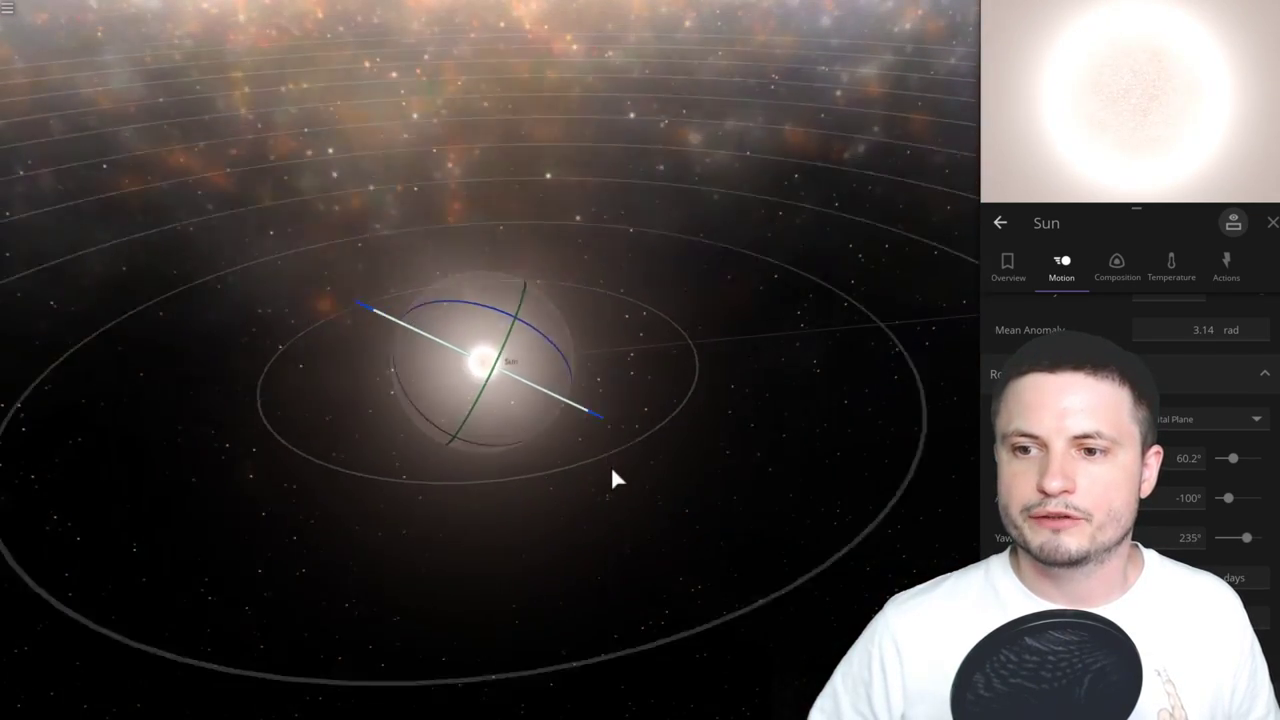
# Examine the Sun's tilted rotation axis from several angles against the galactic plane.
pyautogui.moveTo(602, 475); pyautogui.dragTo(548, 466)
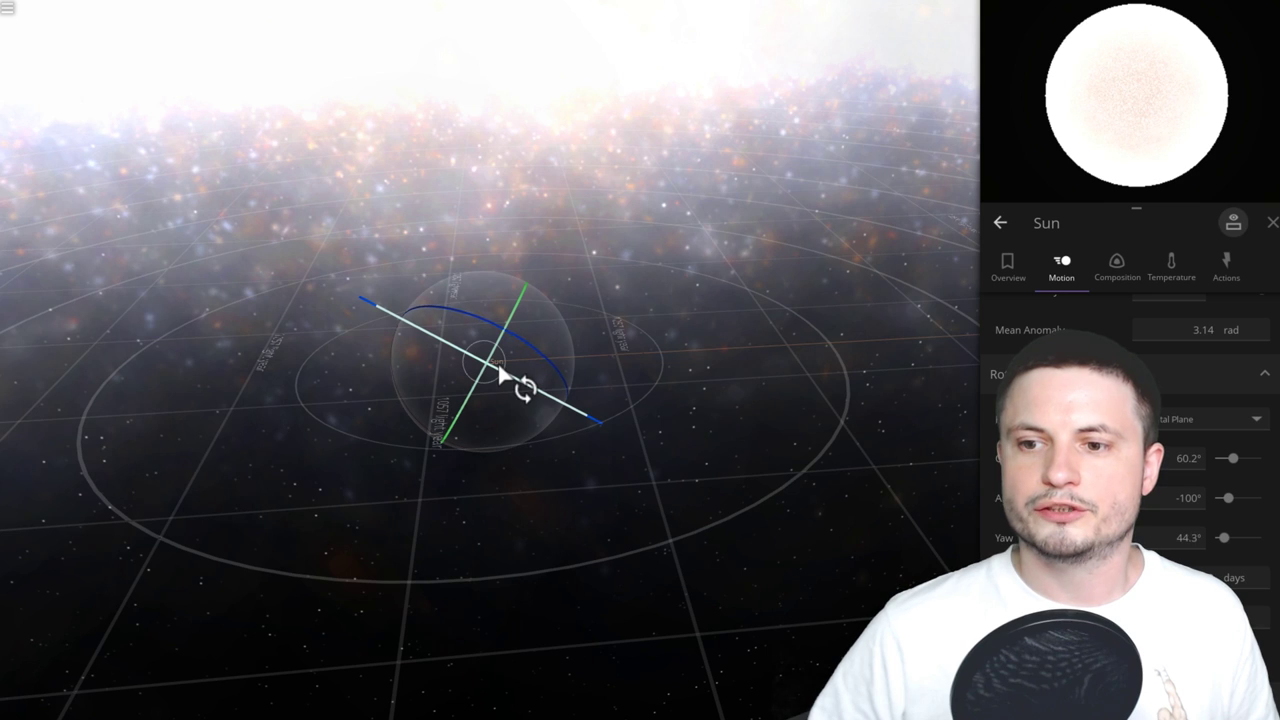
pyautogui.moveTo(497, 373); pyautogui.dragTo(694, 331)
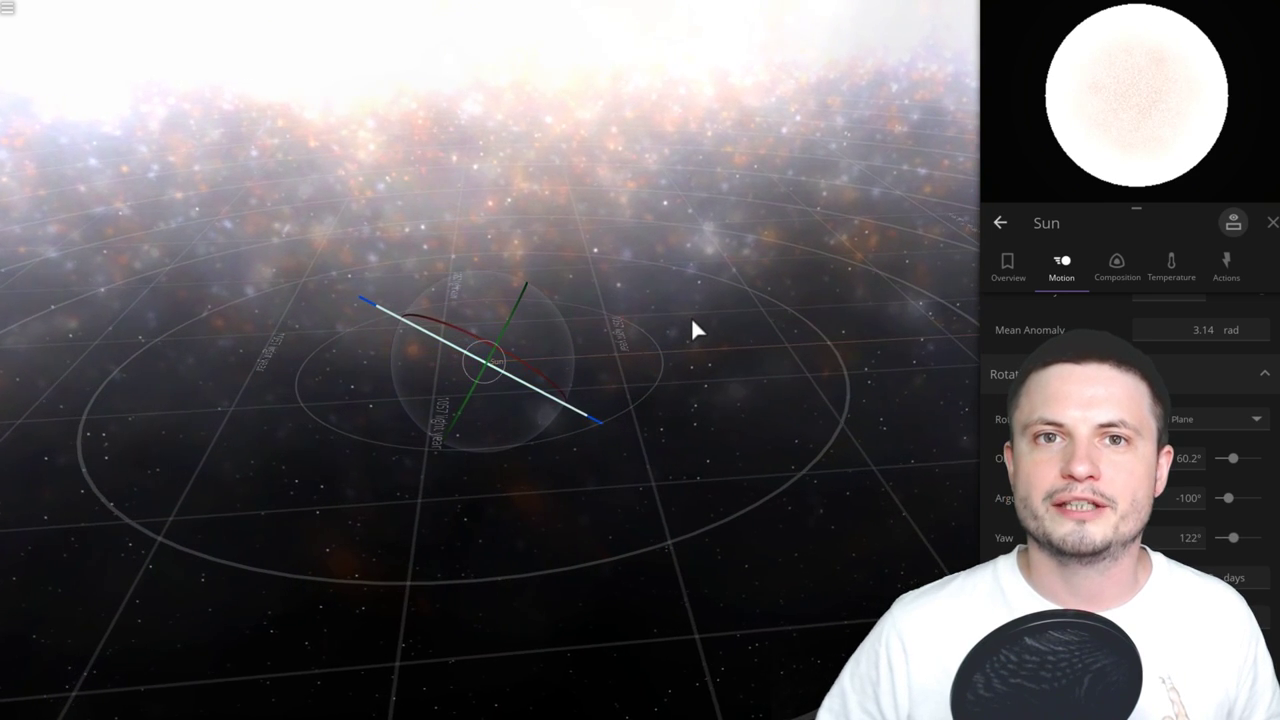
pyautogui.moveTo(509, 361); pyautogui.dragTo(523, 303)
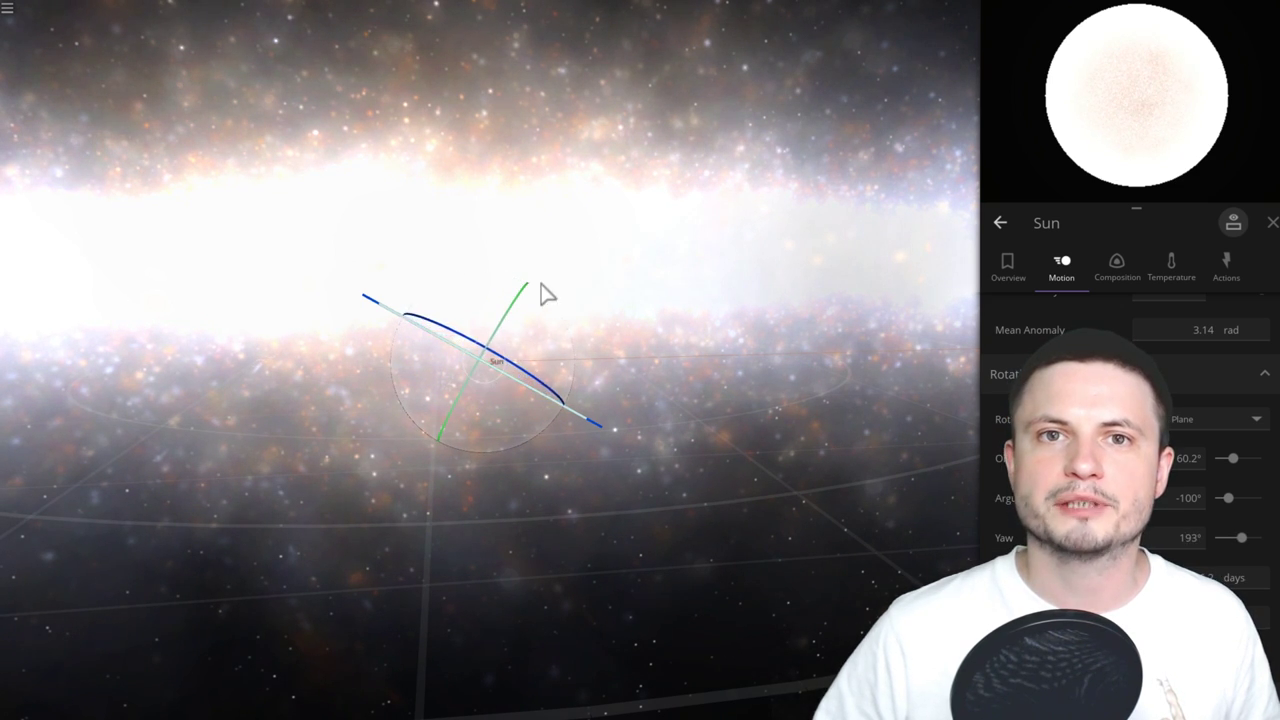
pyautogui.moveTo(495, 349); pyautogui.dragTo(489, 353)
pyautogui.moveTo(573, 305); pyautogui.dragTo(610, 300)
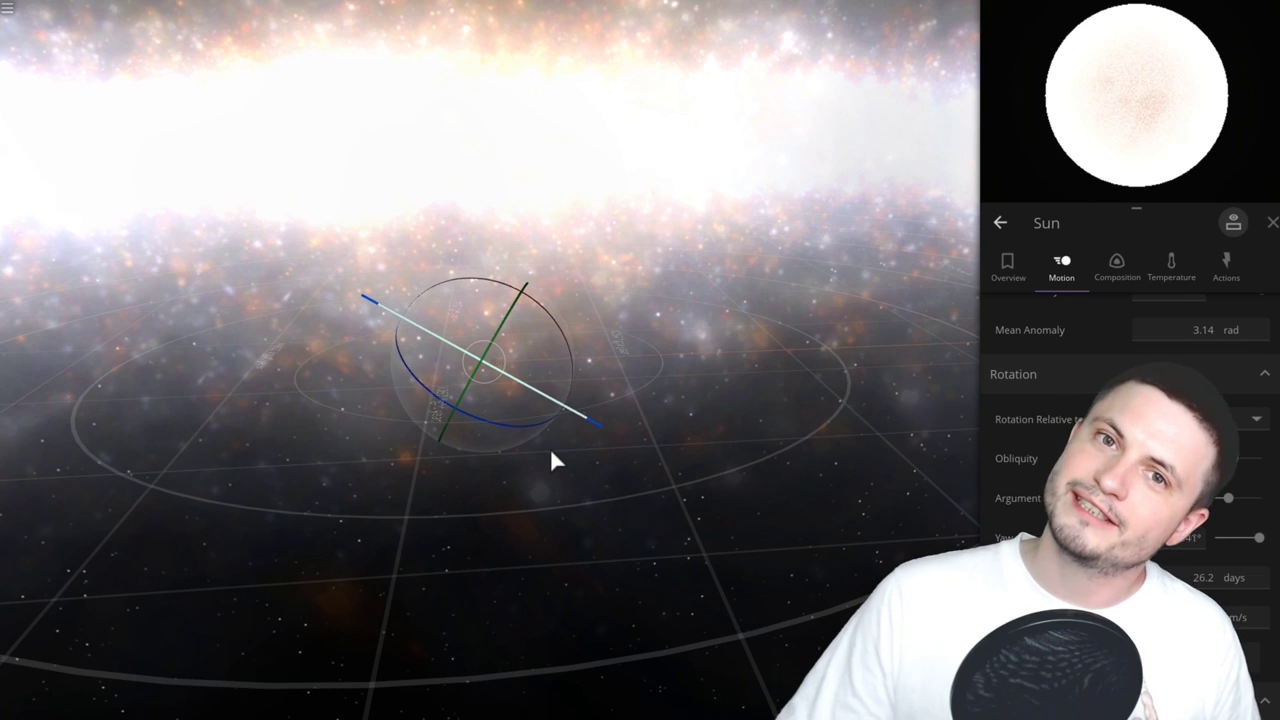
pyautogui.moveTo(551, 457); pyautogui.dragTo(497, 366)
pyautogui.scroll(5, 516, 428)
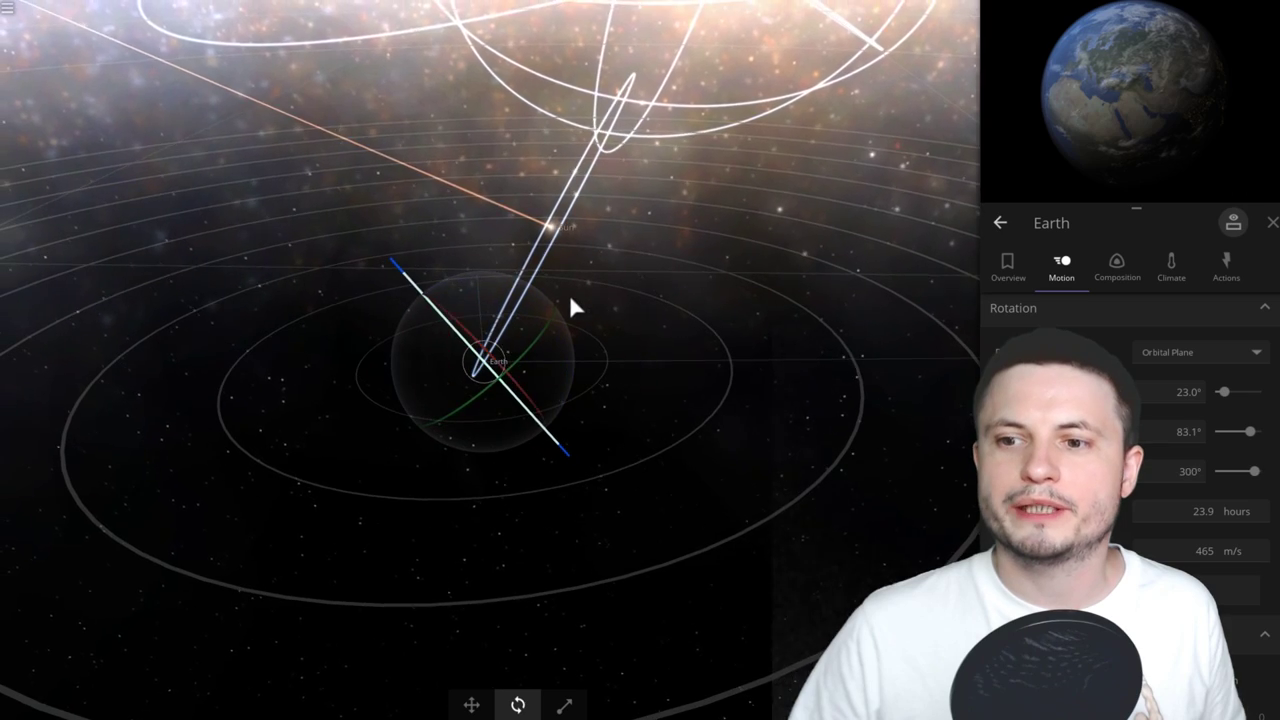
# Examine Earth's tilted axis from several angles relative to the Sun and the galactic plane.
pyautogui.moveTo(569, 294); pyautogui.dragTo(571, 449)
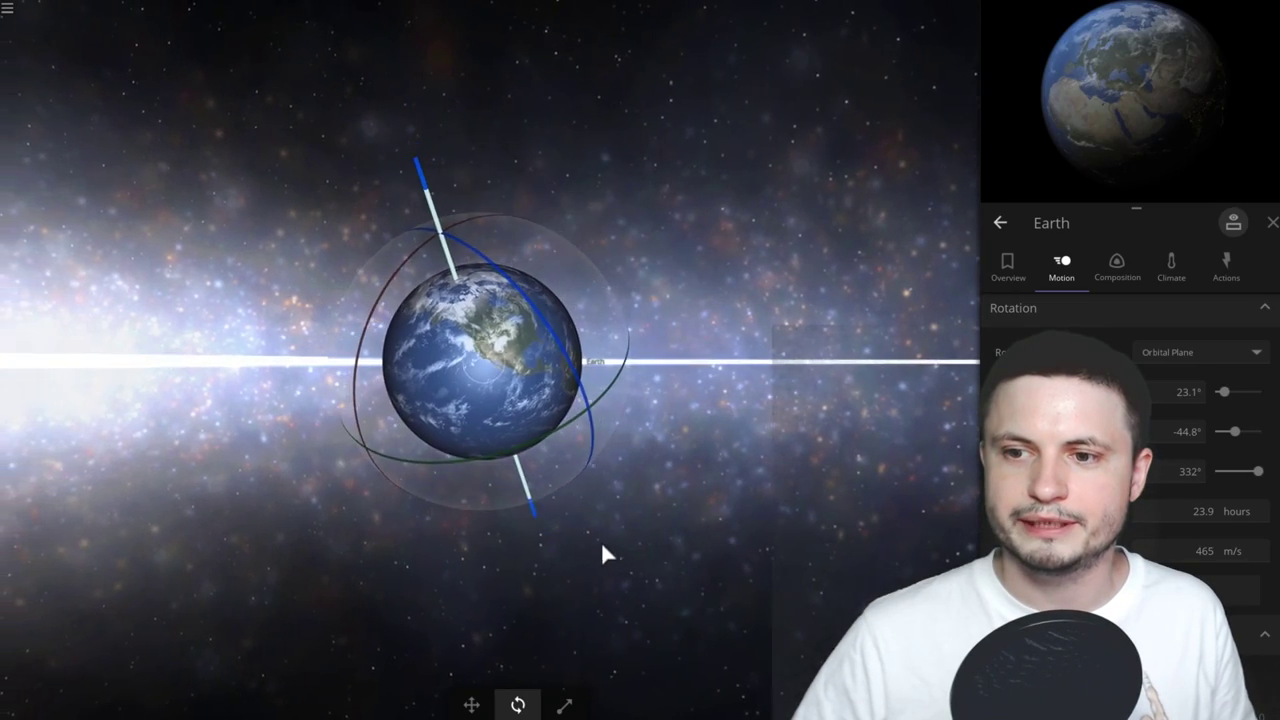
pyautogui.scroll(-1, 601, 541)
pyautogui.moveTo(601, 541); pyautogui.dragTo(669, 563)
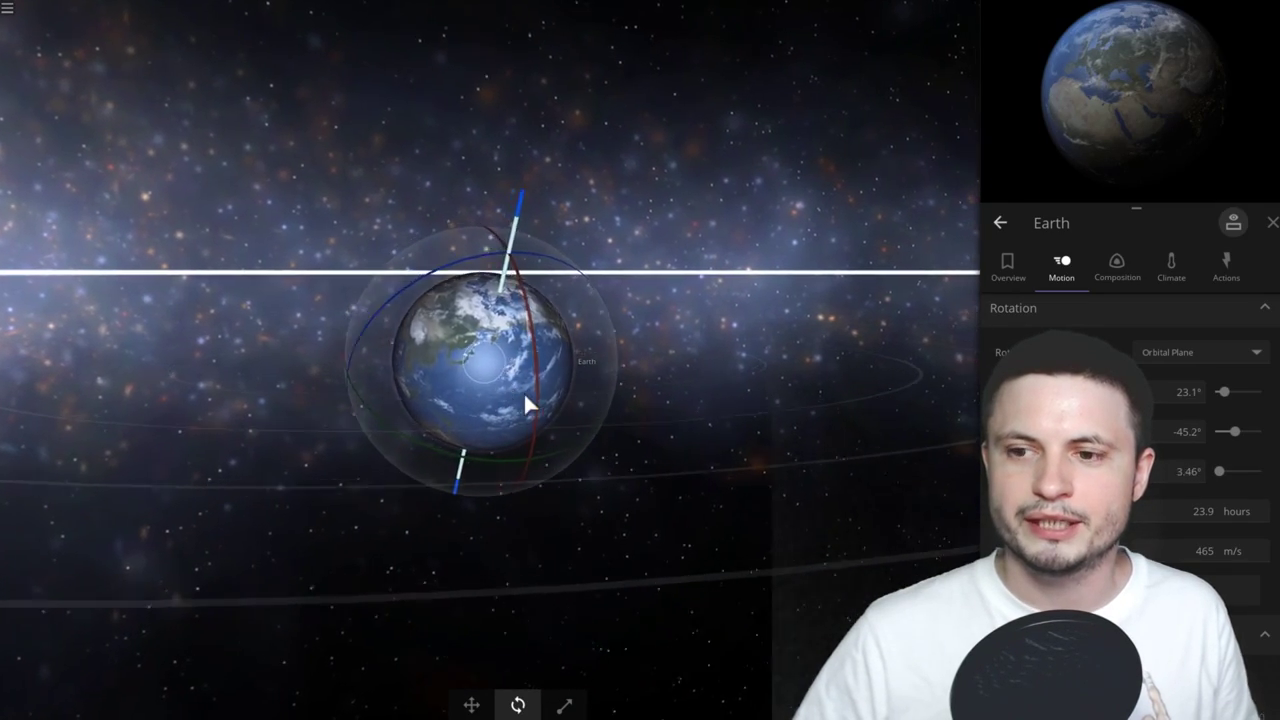
pyautogui.moveTo(523, 391); pyautogui.dragTo(481, 427)
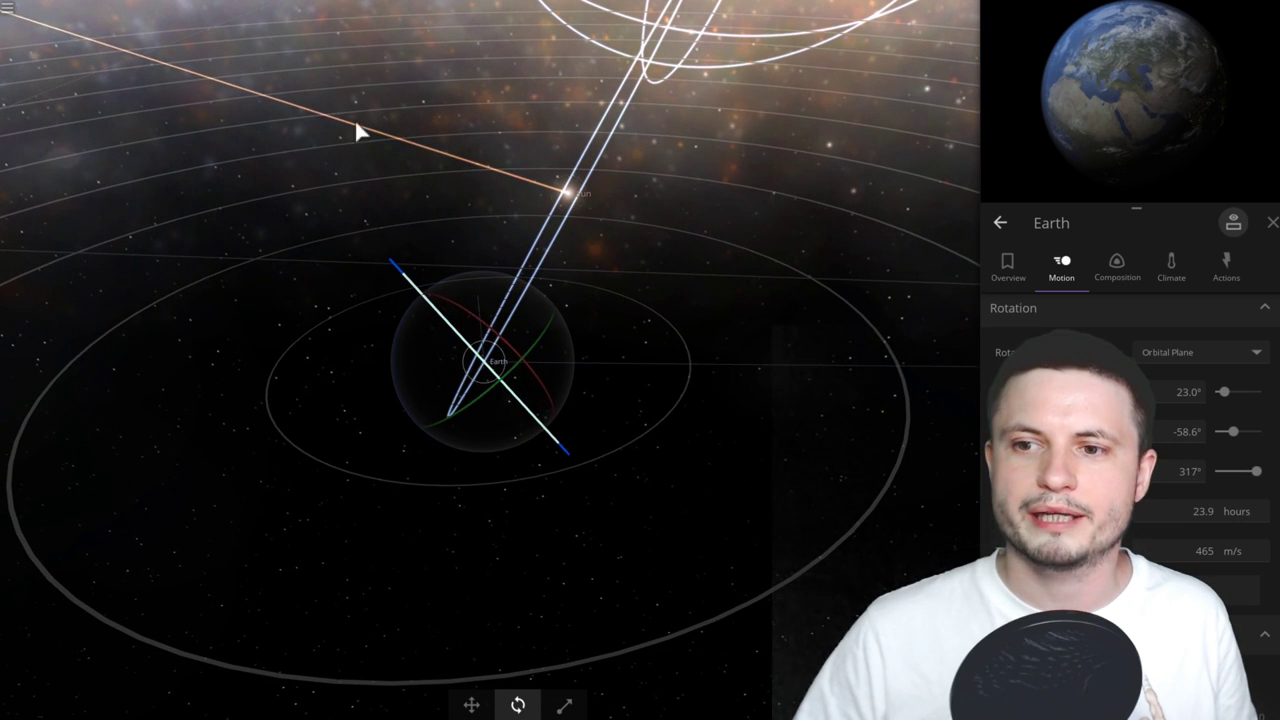
pyautogui.moveTo(357, 130); pyautogui.dragTo(588, 198)
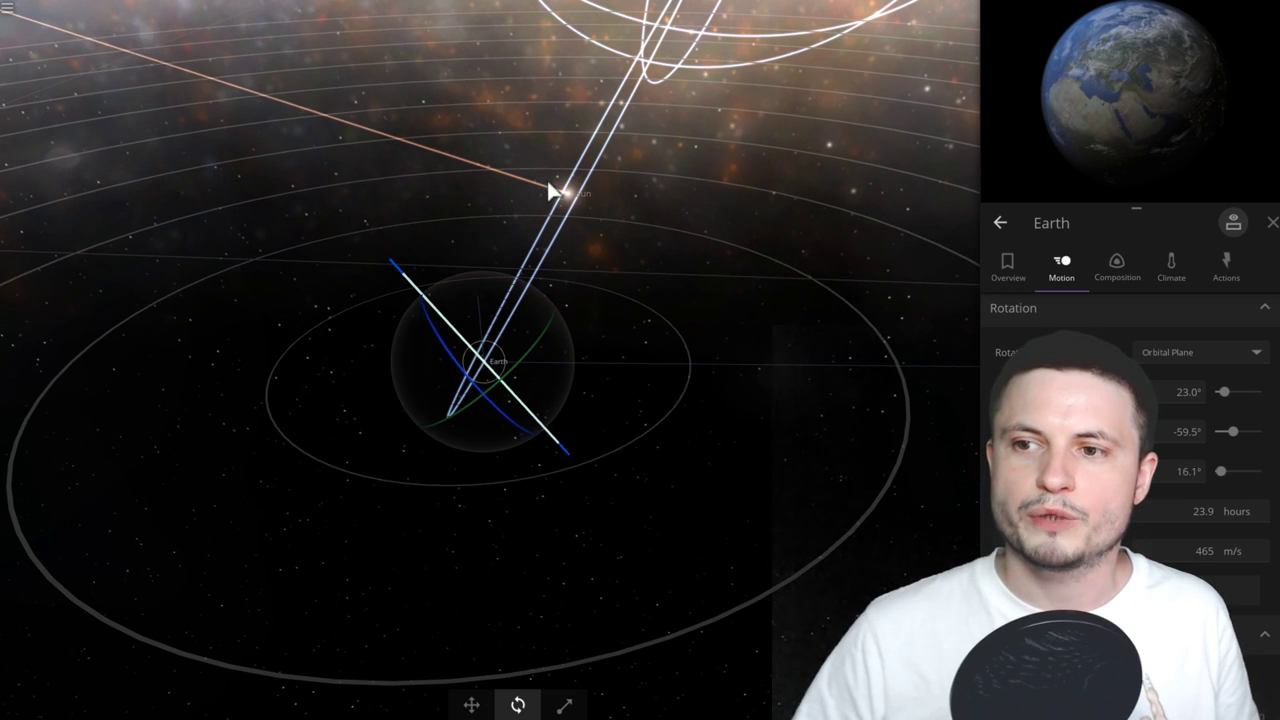
pyautogui.moveTo(557, 186); pyautogui.dragTo(595, 117)
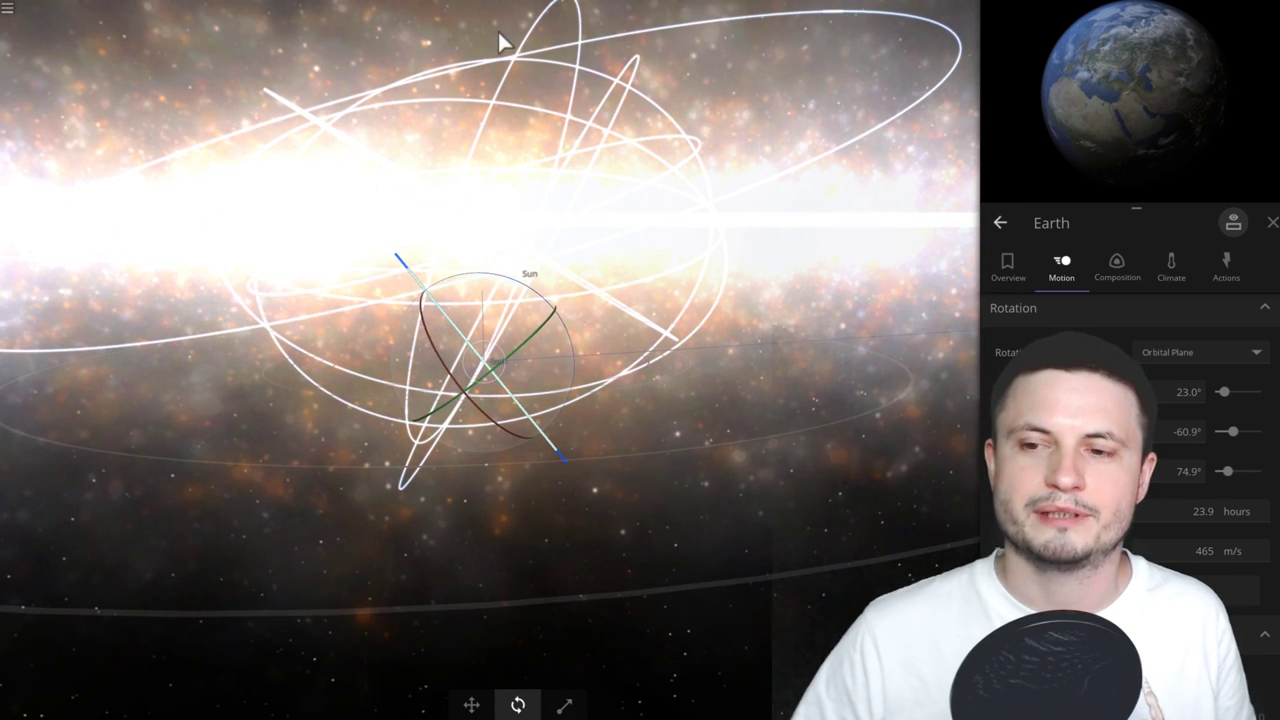
pyautogui.moveTo(560, 295); pyautogui.dragTo(500, 380)
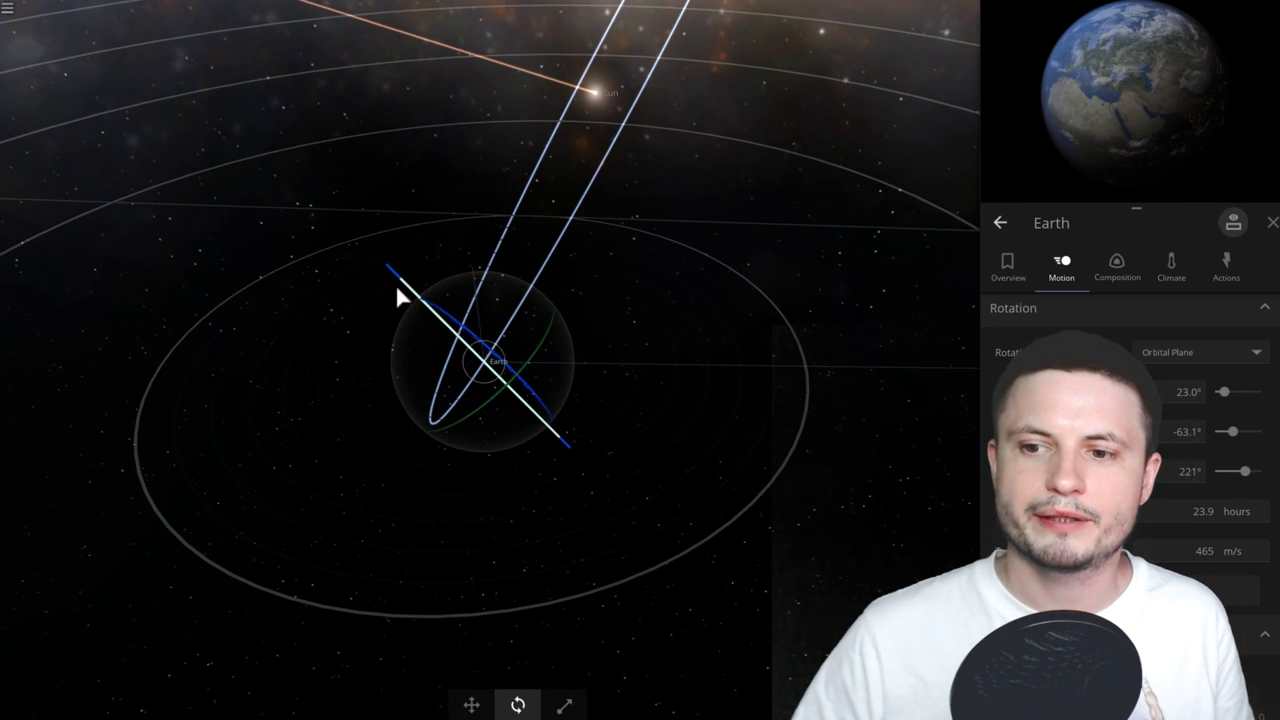
pyautogui.moveTo(574, 324); pyautogui.dragTo(552, 322)
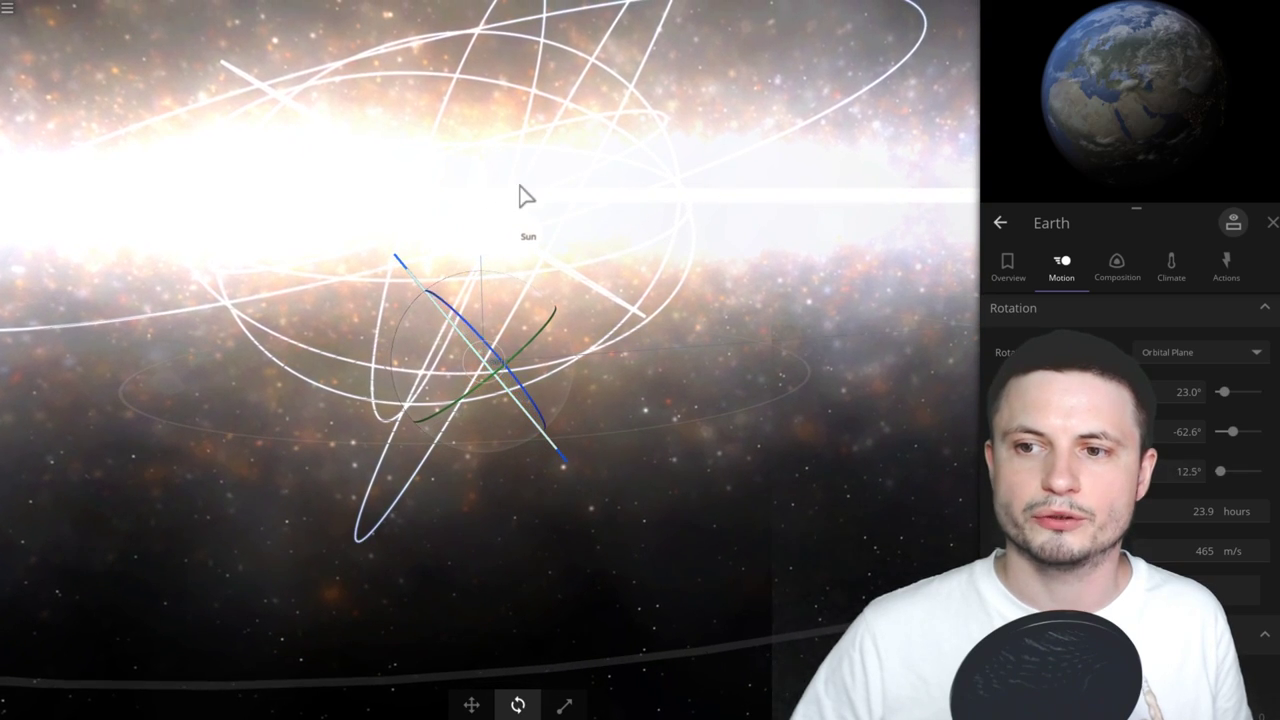
pyautogui.moveTo(742, 400); pyautogui.dragTo(695, 440)
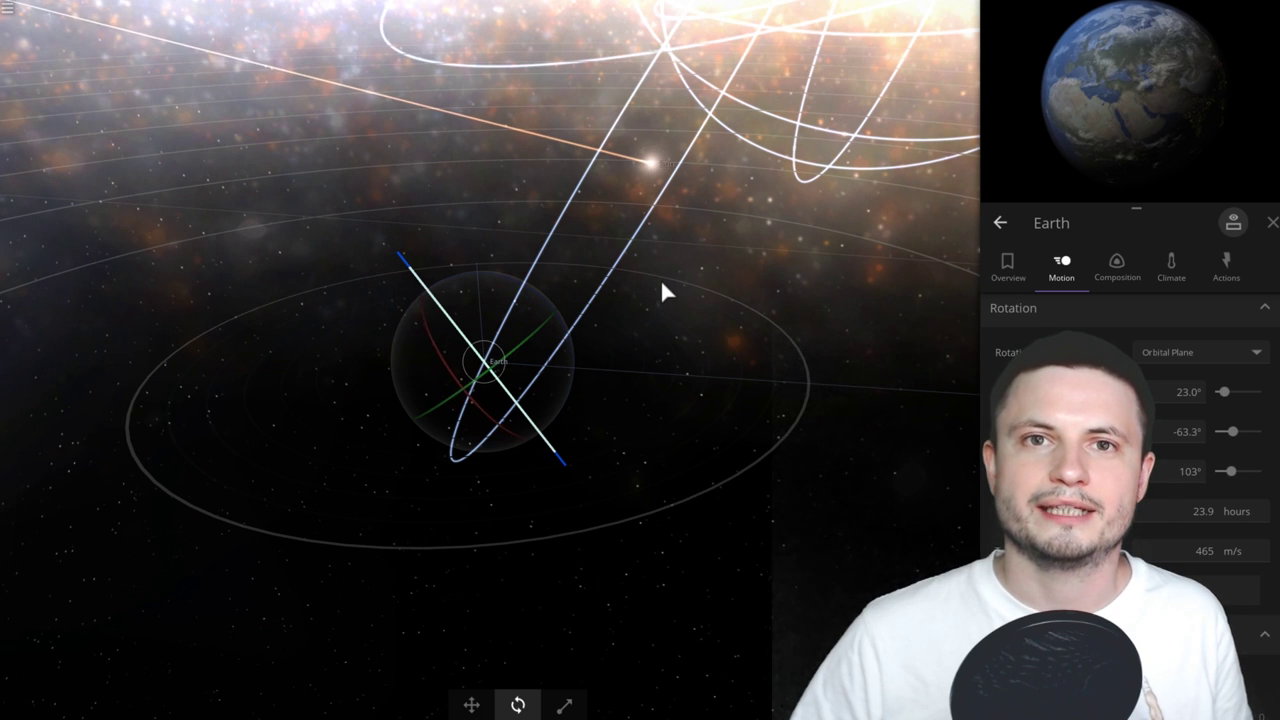
pyautogui.moveTo(664, 280); pyautogui.dragTo(693, 265)
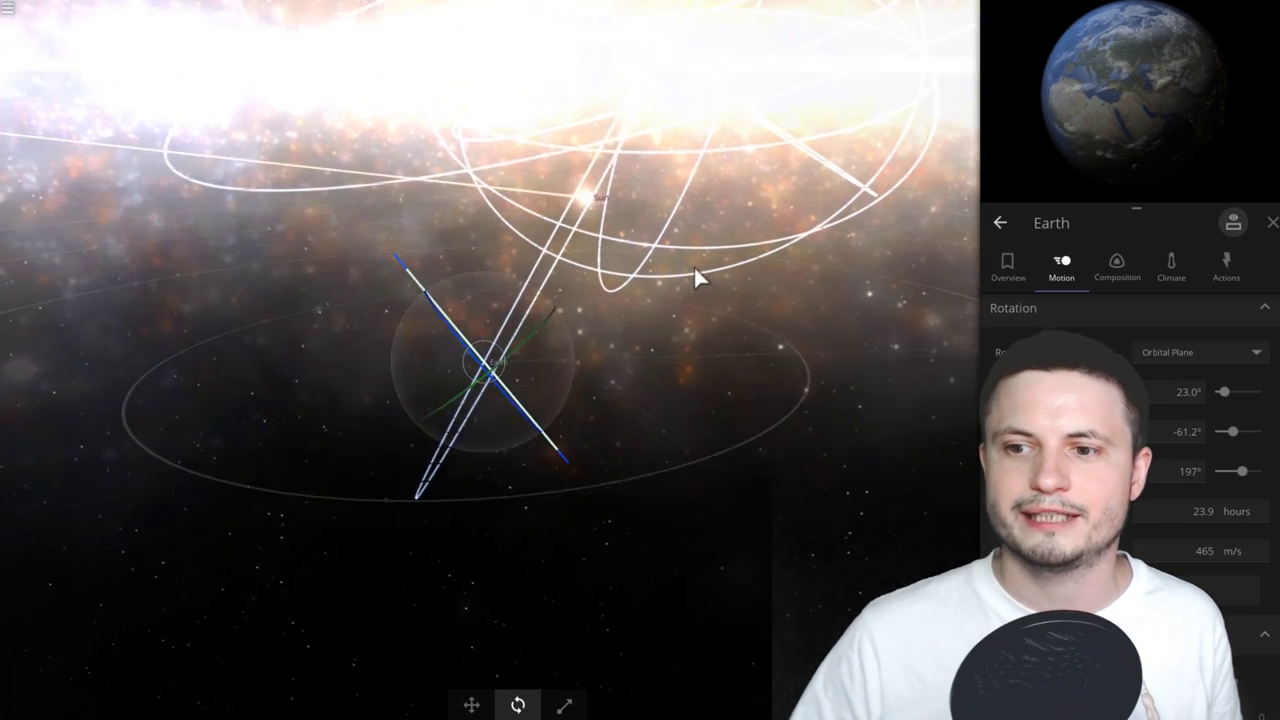
pyautogui.moveTo(556, 244); pyautogui.dragTo(567, 280)
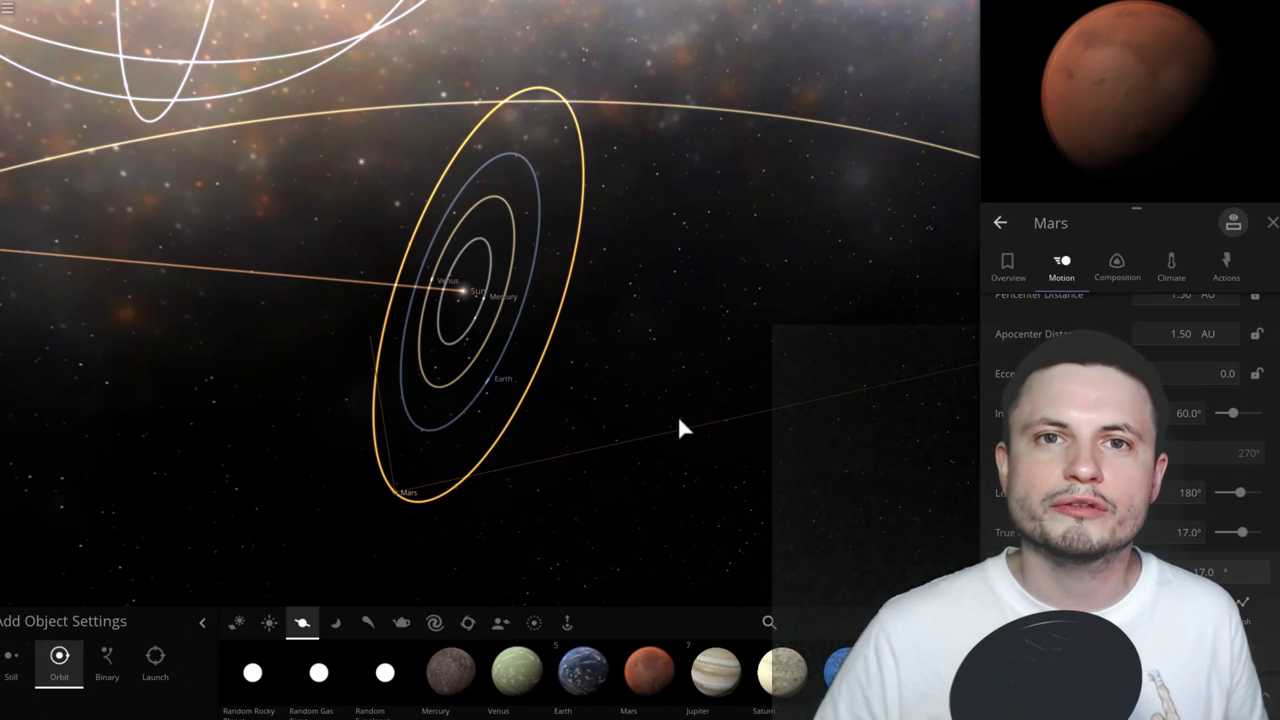
# Set Jupiter's orbital inclination to 60.2° so its orbit aligns with the tilted orbits of the inner planets.
pyautogui.moveTo(671, 420); pyautogui.dragTo(752, 406)
pyautogui.scroll(3, 645, 412)
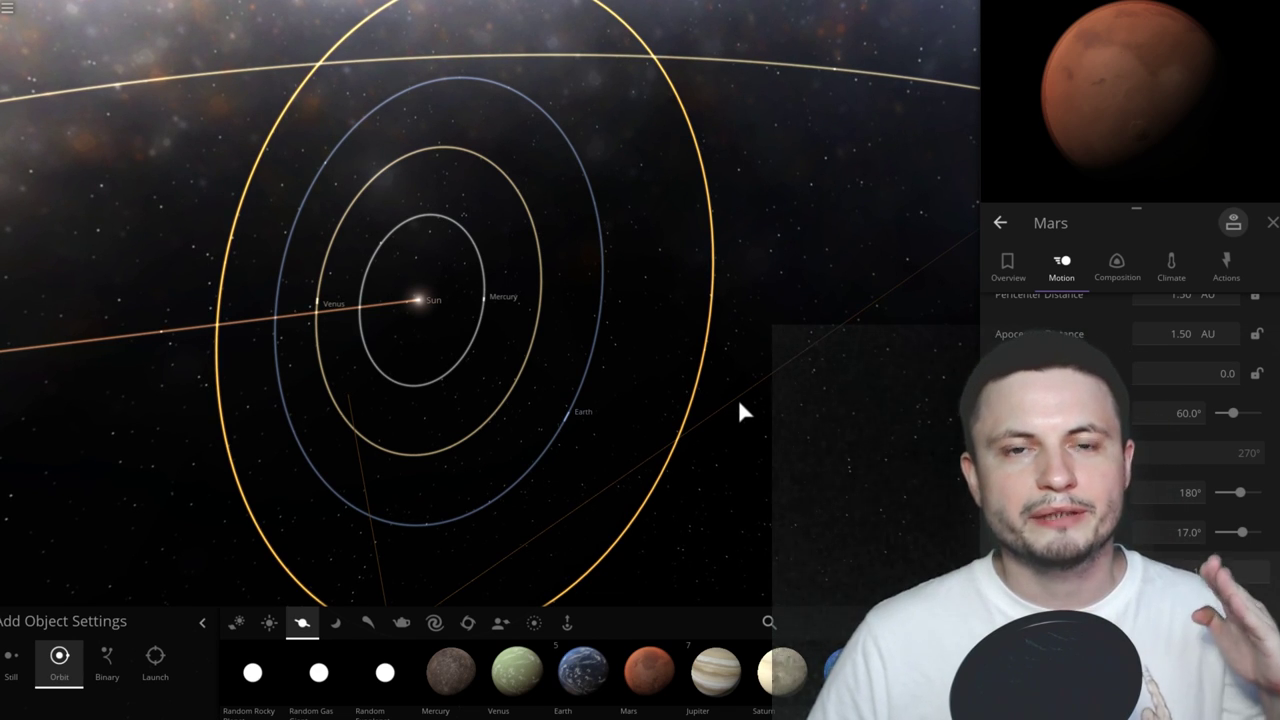
pyautogui.moveTo(740, 386); pyautogui.dragTo(706, 445)
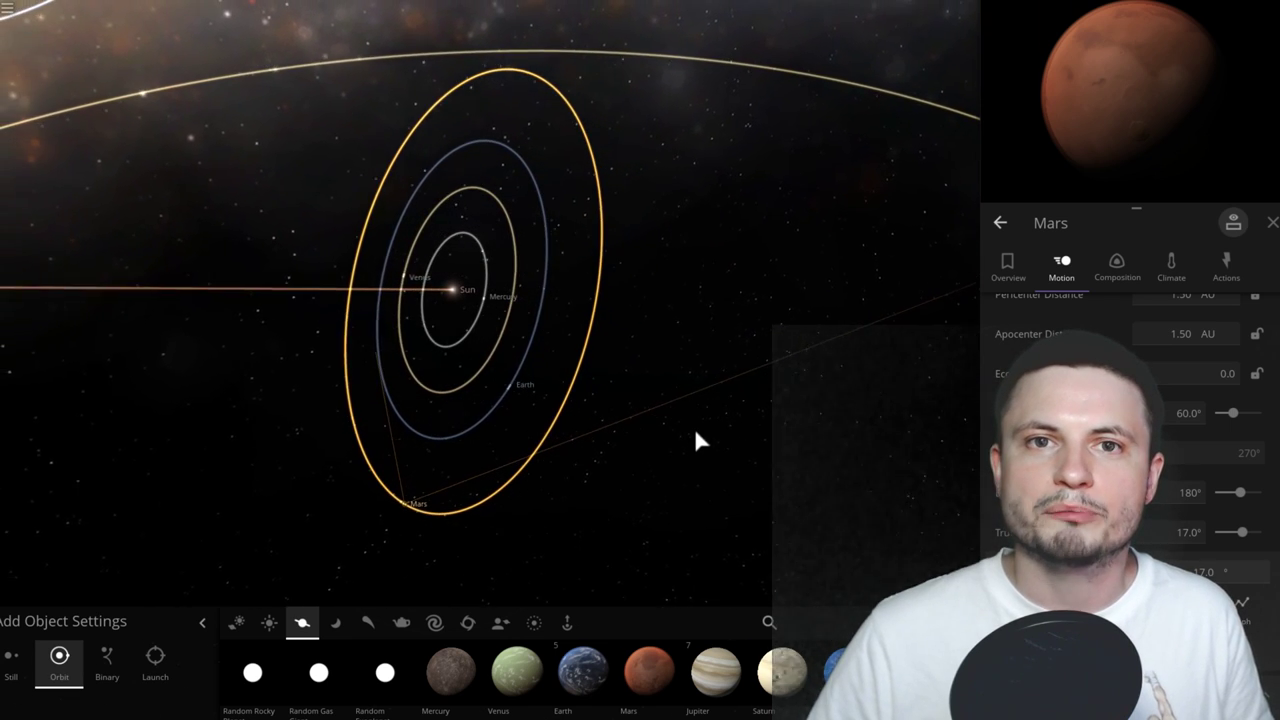
pyautogui.scroll(-3, 681, 430)
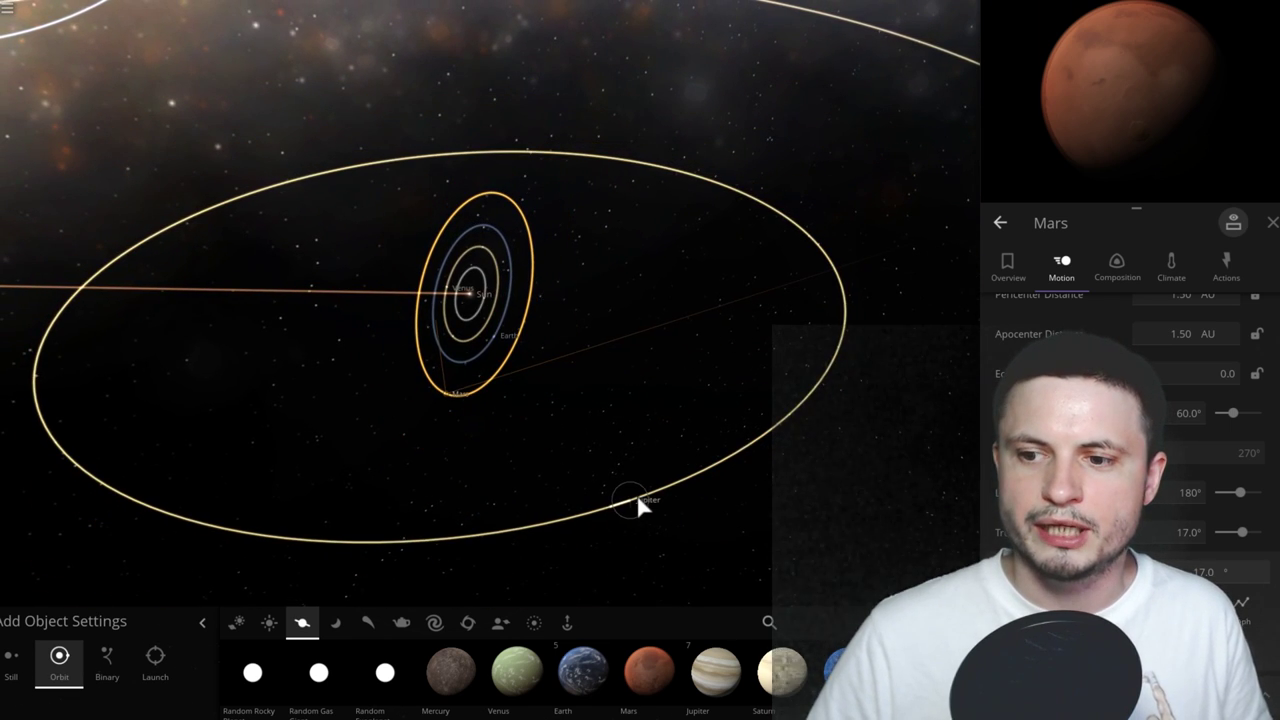
pyautogui.click(632, 505)
pyautogui.moveTo(703, 420); pyautogui.dragTo(583, 551)
pyautogui.moveTo(530, 452); pyautogui.dragTo(583, 302)
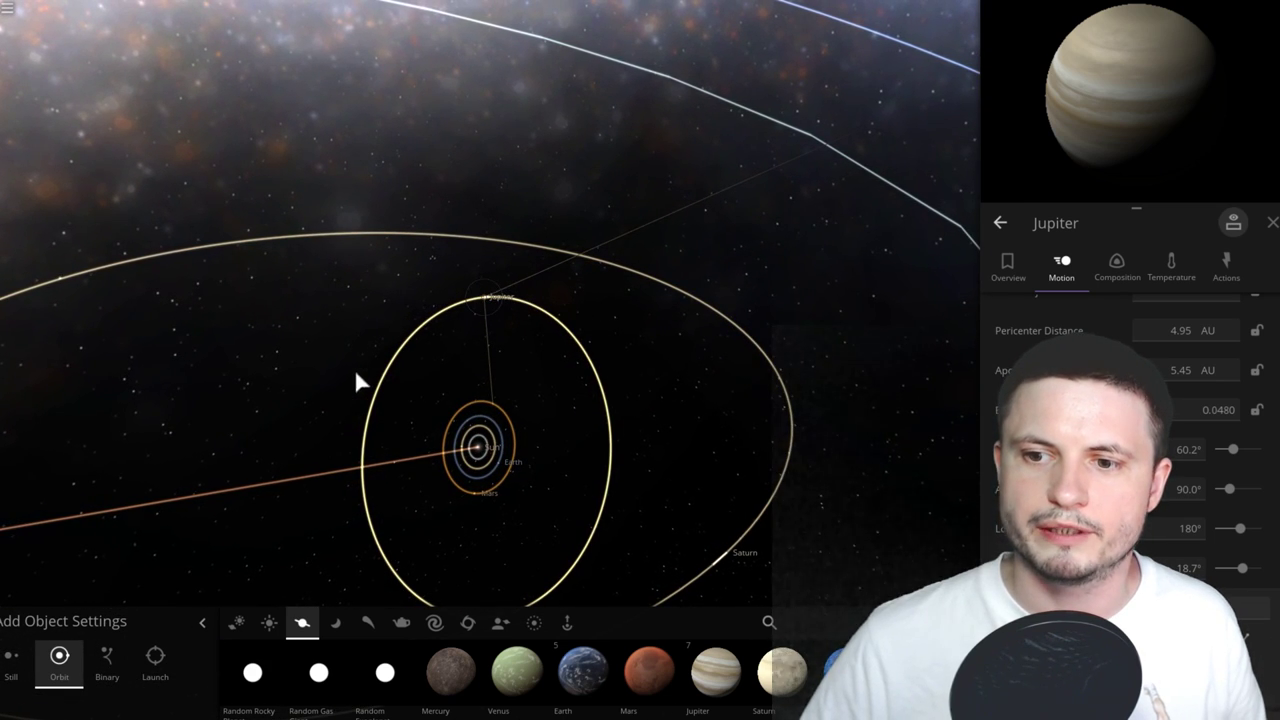
pyautogui.moveTo(621, 465); pyautogui.dragTo(502, 490)
pyautogui.click(498, 484)
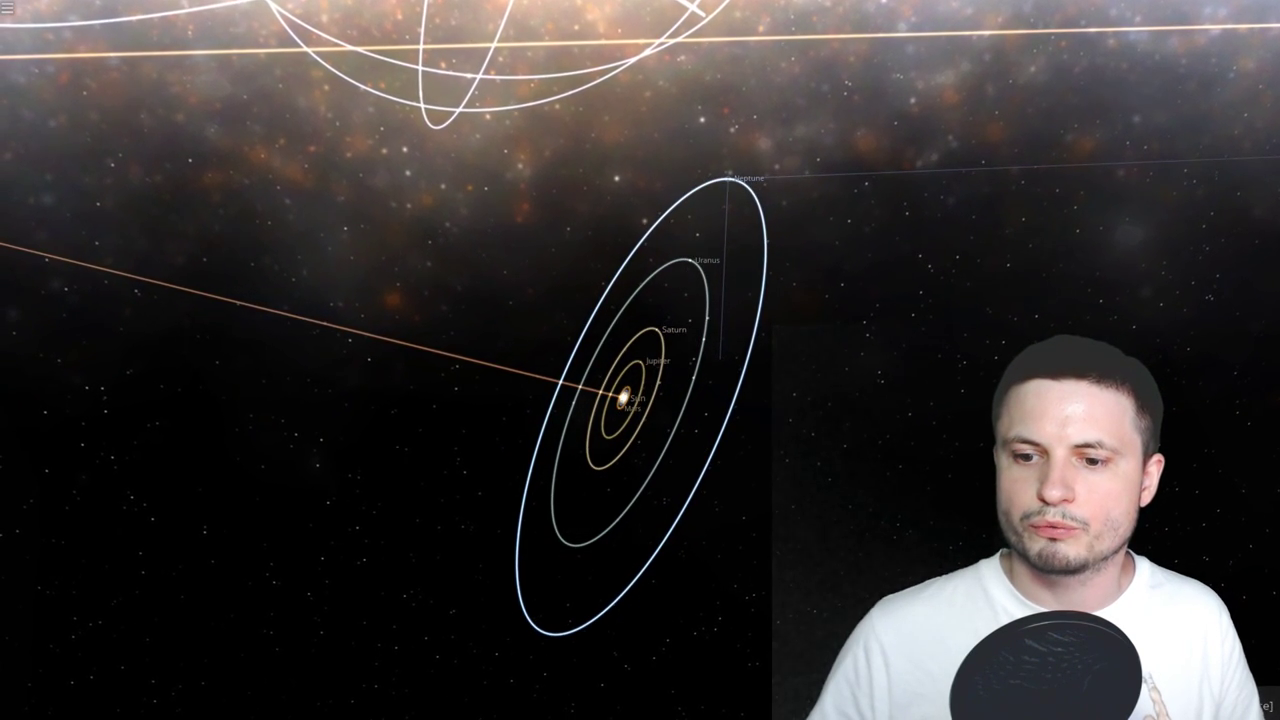
# Run the simulation and follow the Sun, examining the trails of the planets through the galaxy from several angles.
pyautogui.press('space')
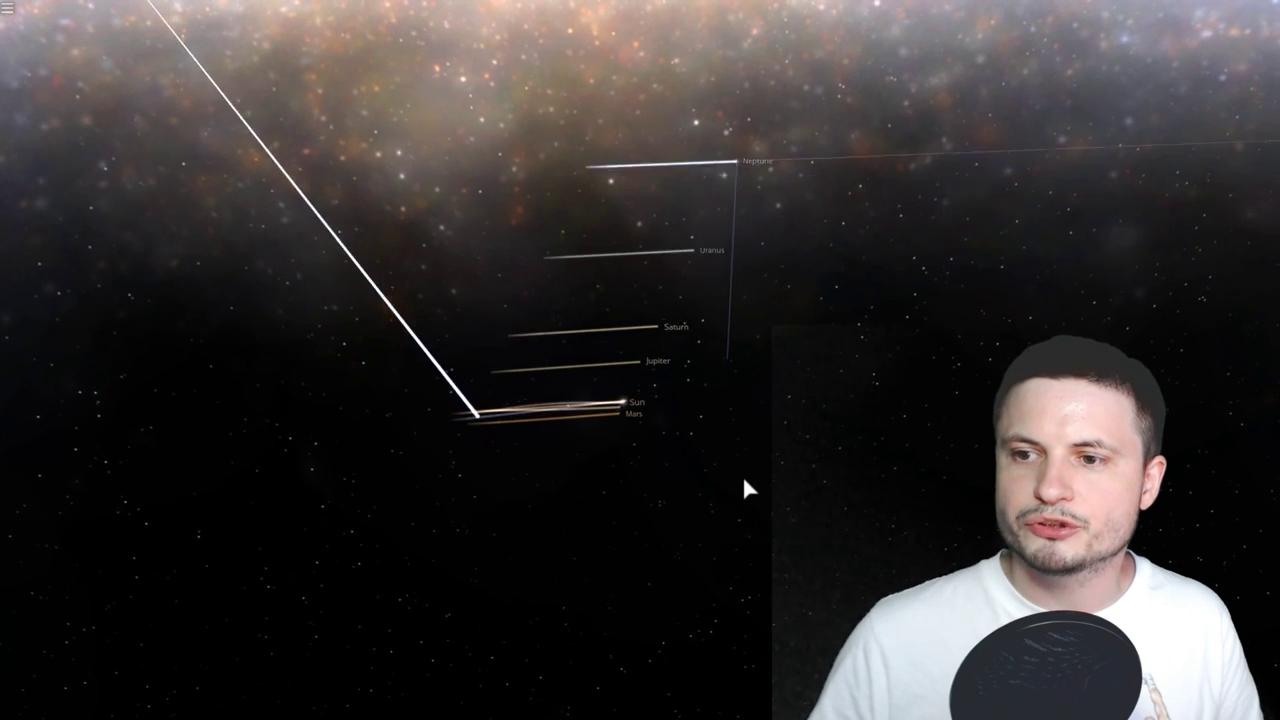
pyautogui.moveTo(868, 462); pyautogui.dragTo(618, 436)
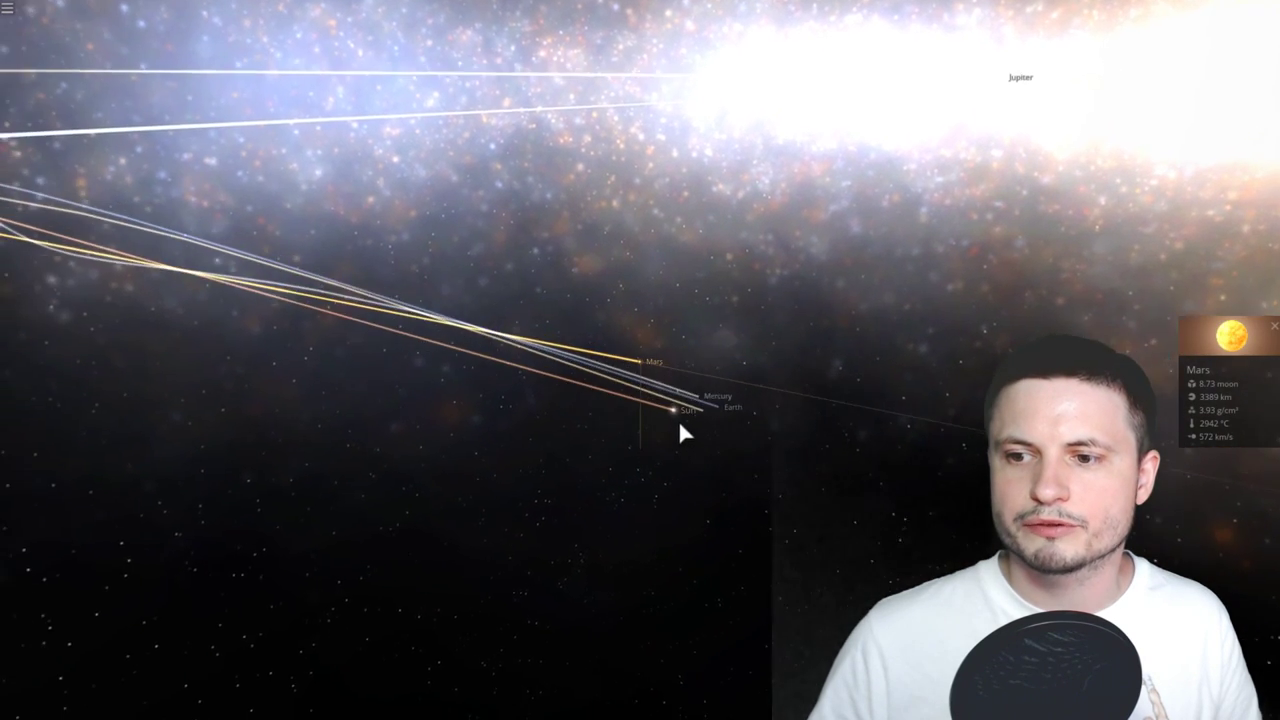
pyautogui.click(670, 410)
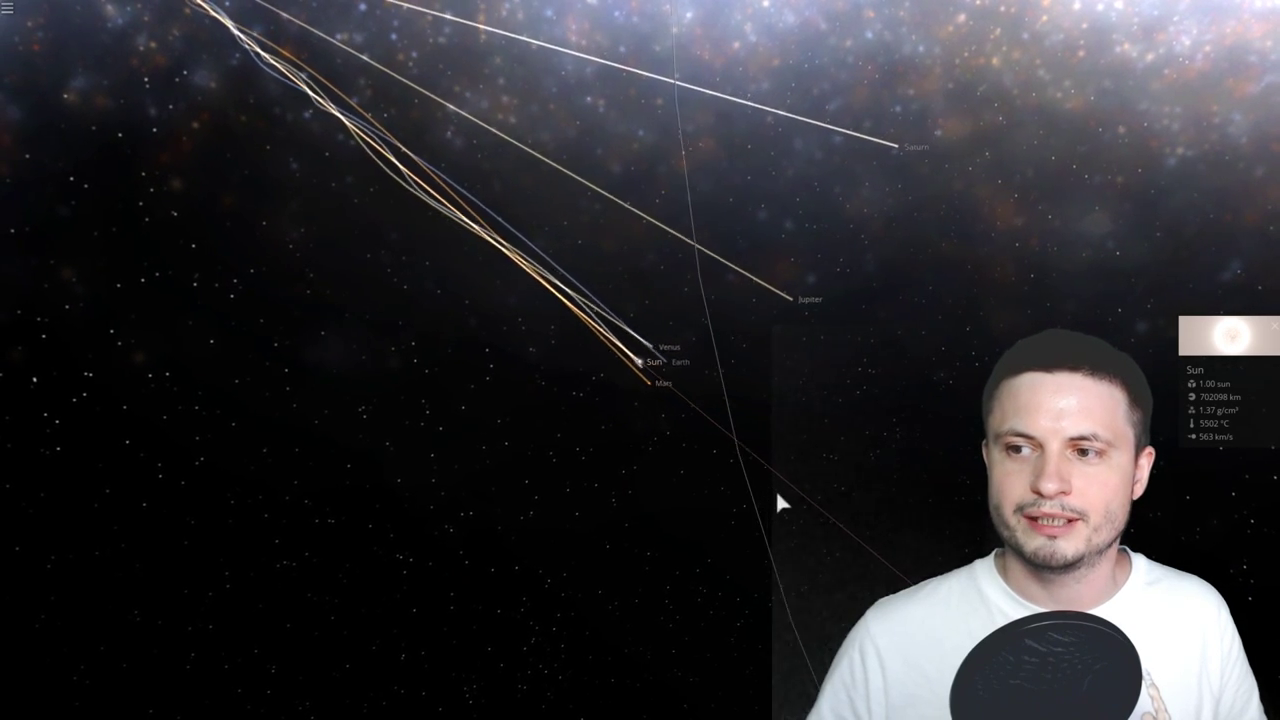
pyautogui.moveTo(775, 489); pyautogui.dragTo(807, 451)
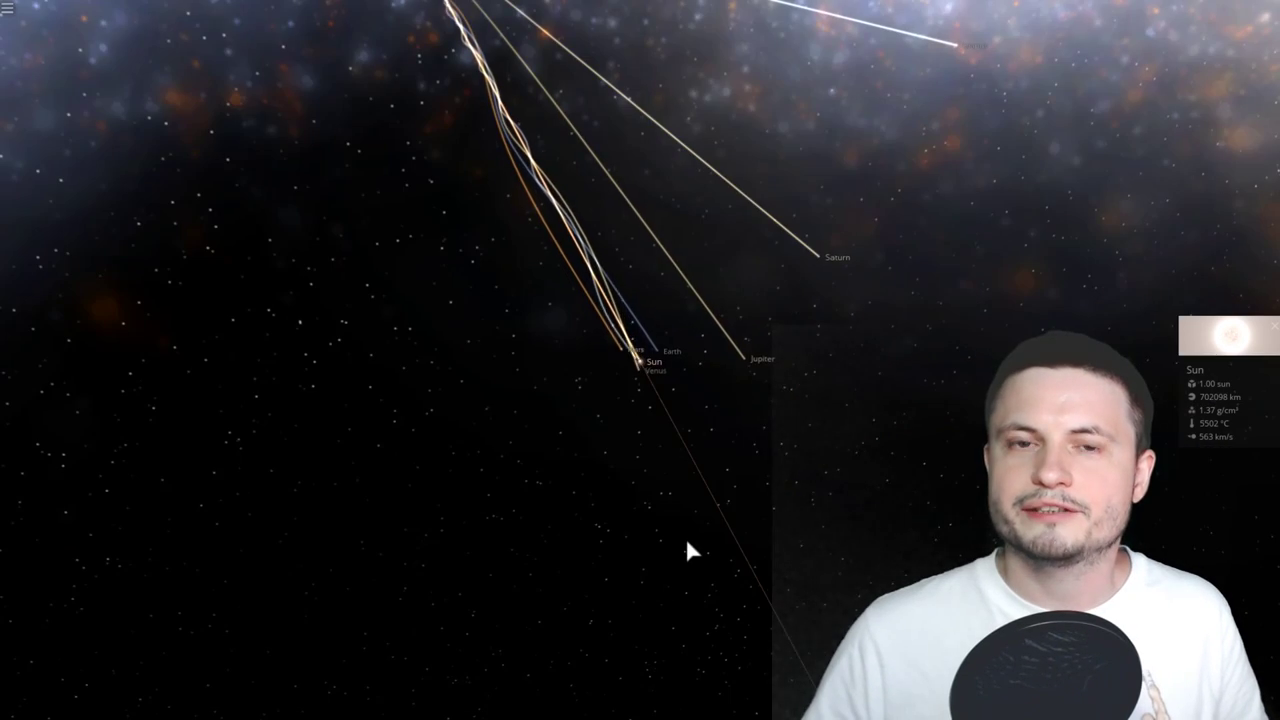
pyautogui.moveTo(685, 537); pyautogui.dragTo(672, 441)
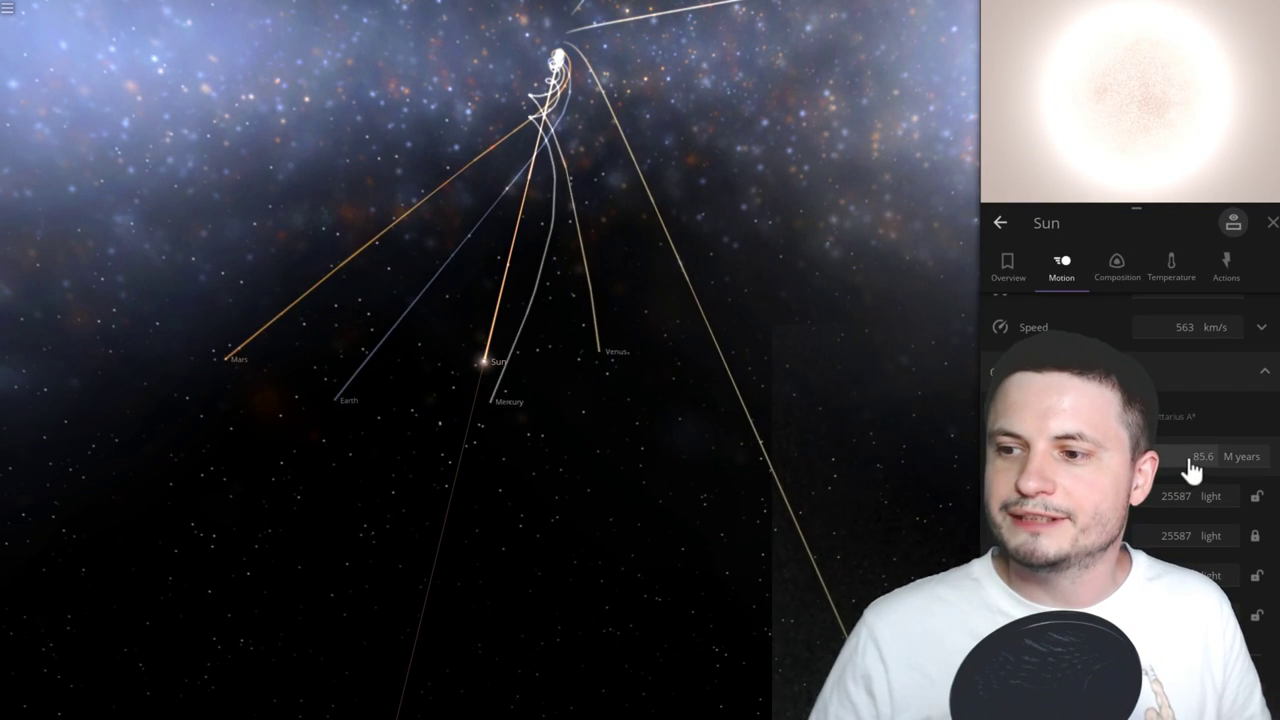
pyautogui.moveTo(534, 538); pyautogui.dragTo(576, 534)
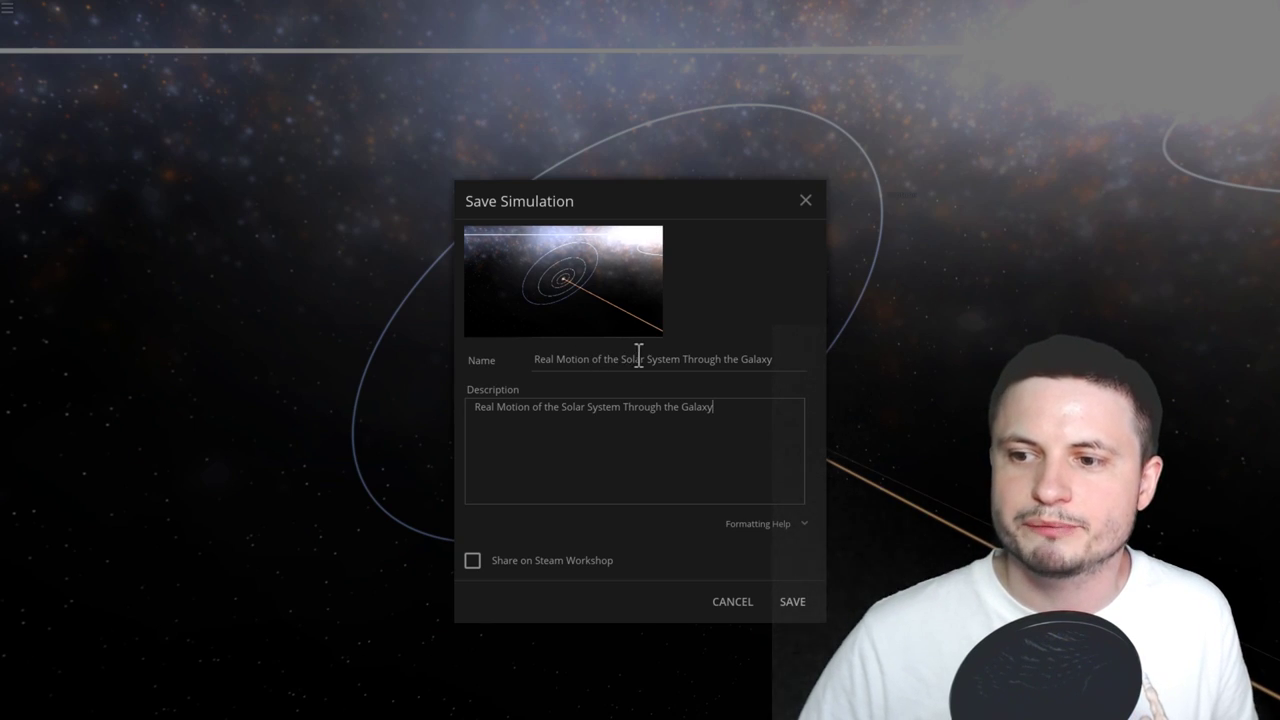
# Enable Steam Workshop sharing for the simulation "Real Motion of the Solar System Through the Galaxy".
pyautogui.click(474, 562)
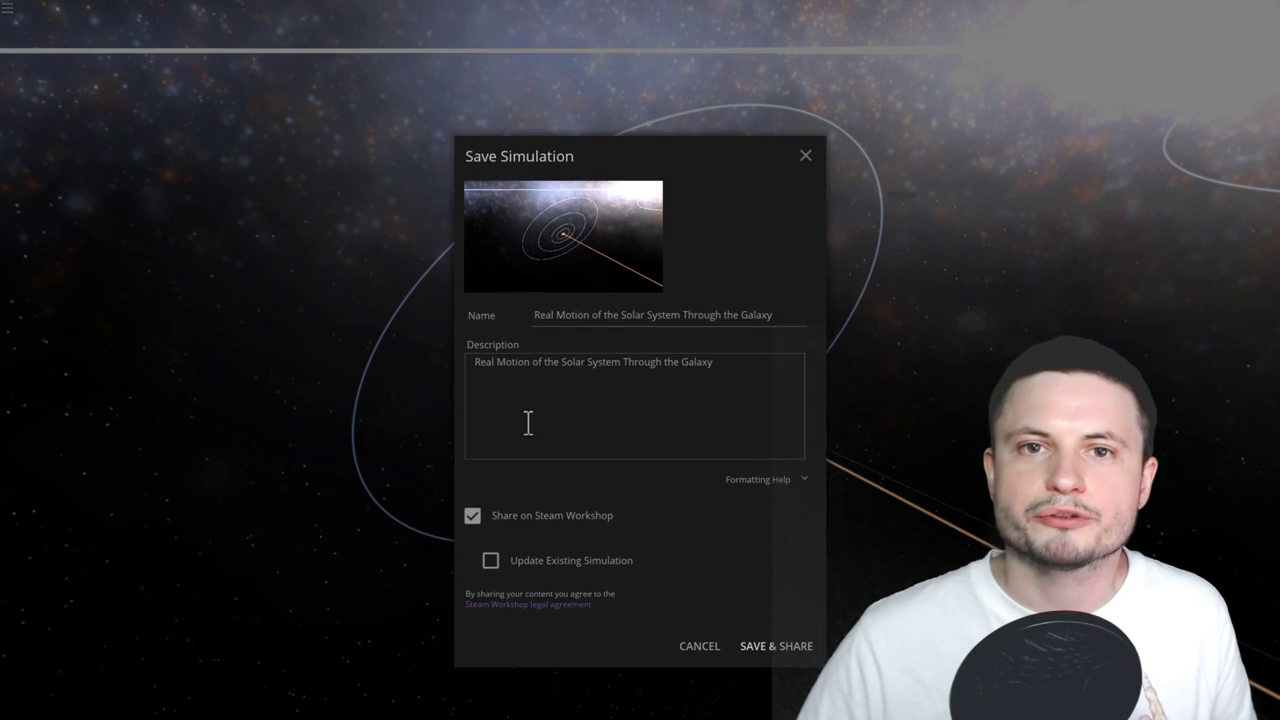